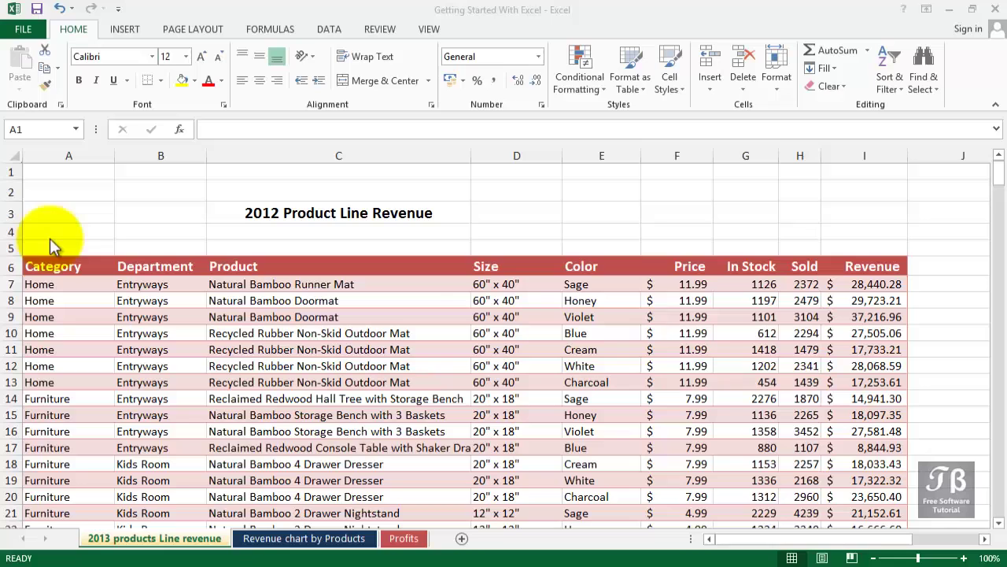
Step: Look at the INSERT tab, return to HOME, and select then dismiss the Calibri font name
click(109, 171)
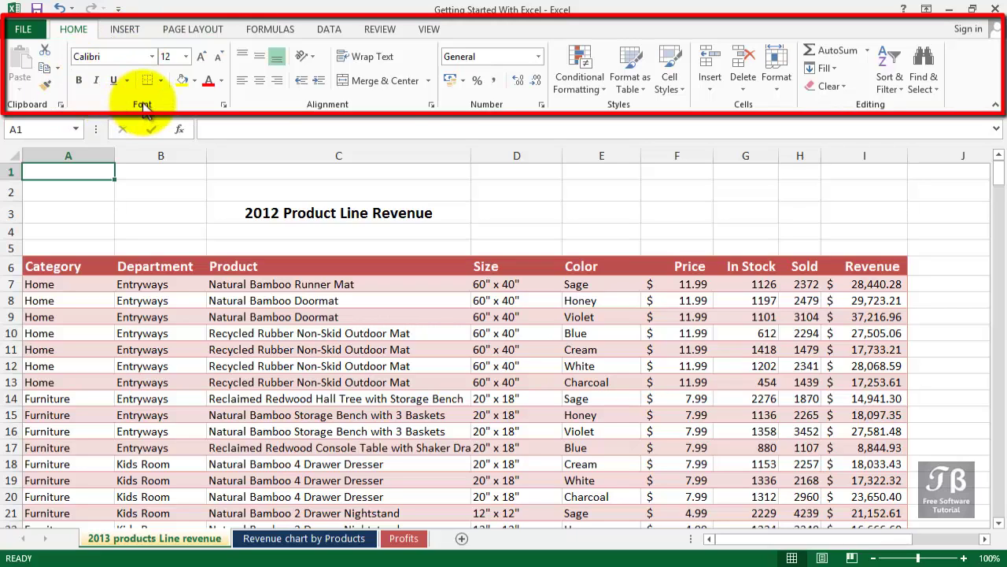
click(114, 28)
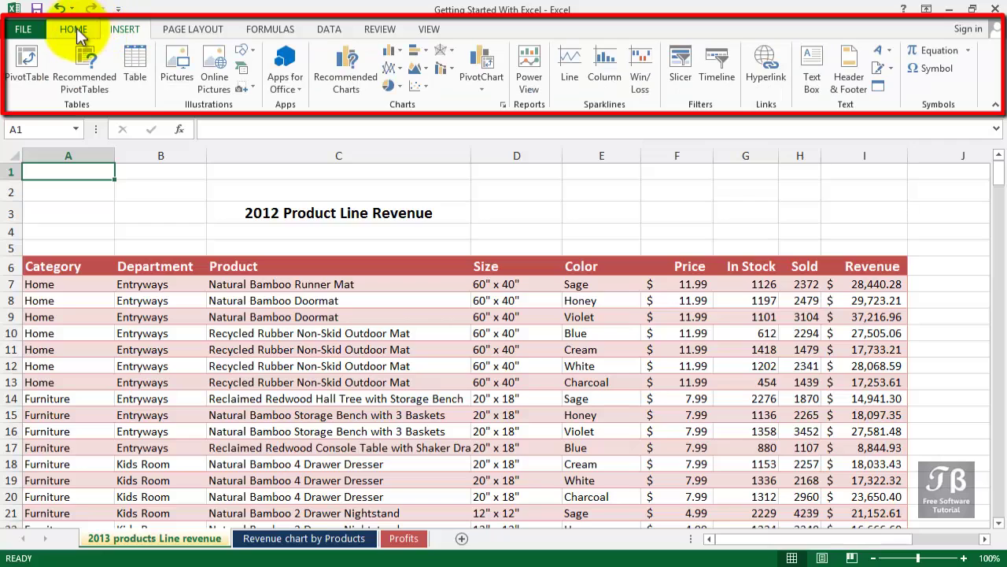
click(75, 30)
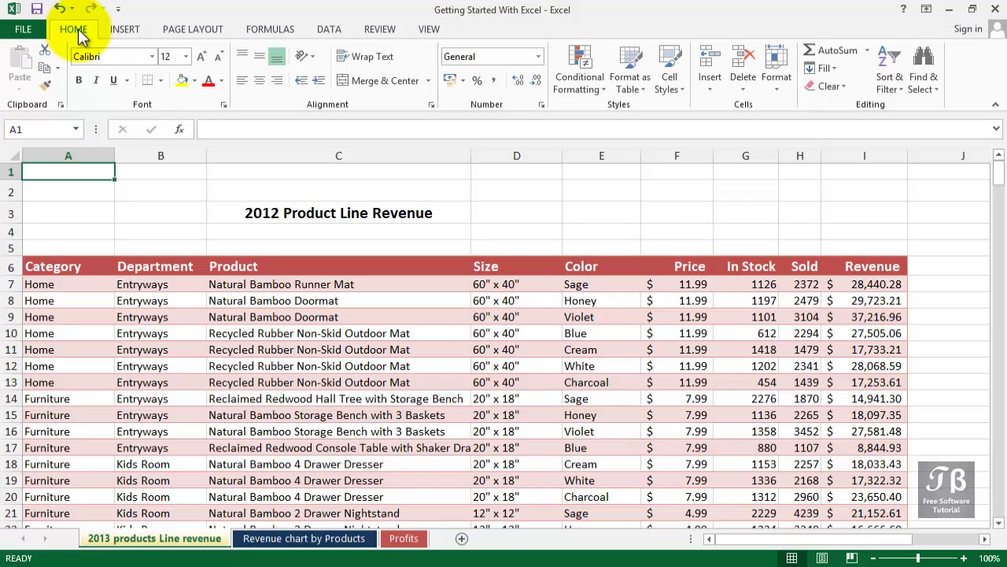
click(115, 57)
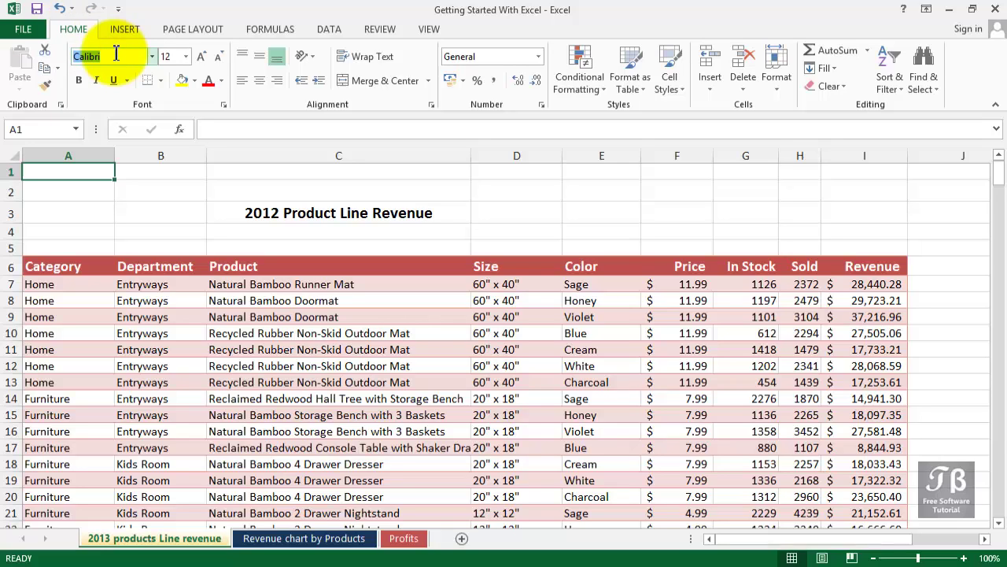
click(74, 28)
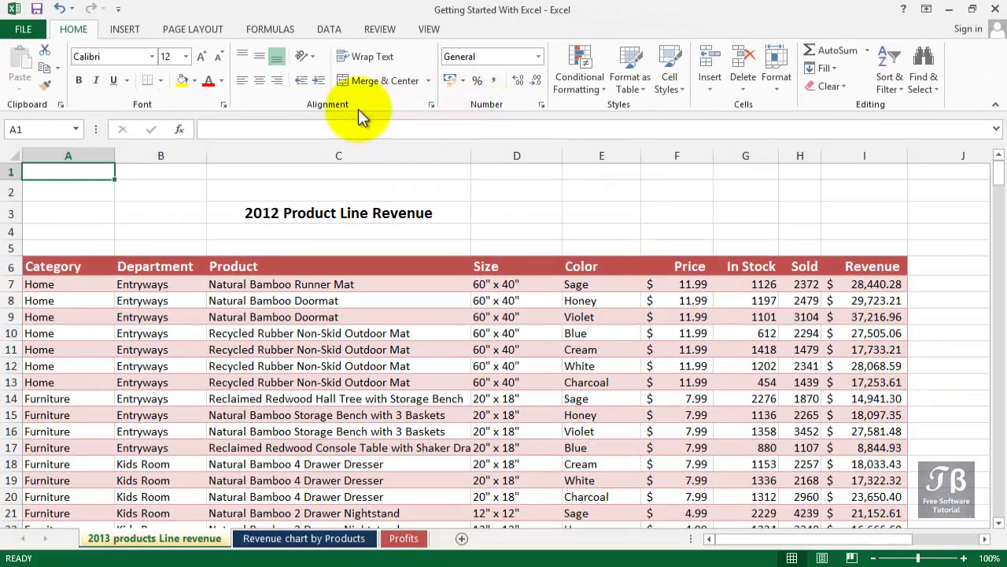
Step: Preview the Pie chart gallery on INSERT, close it, and switch to the DATA tab
click(126, 31)
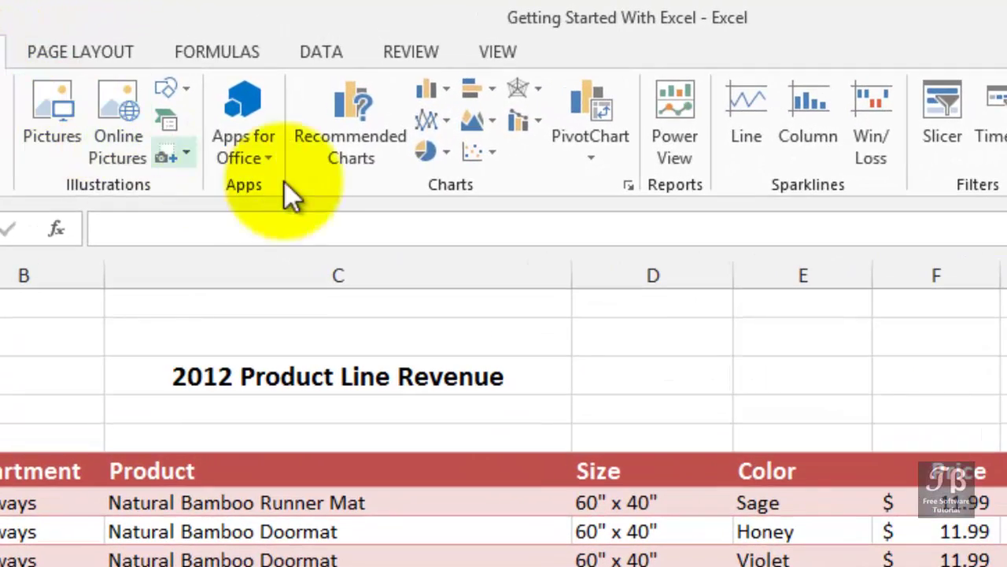
click(419, 161)
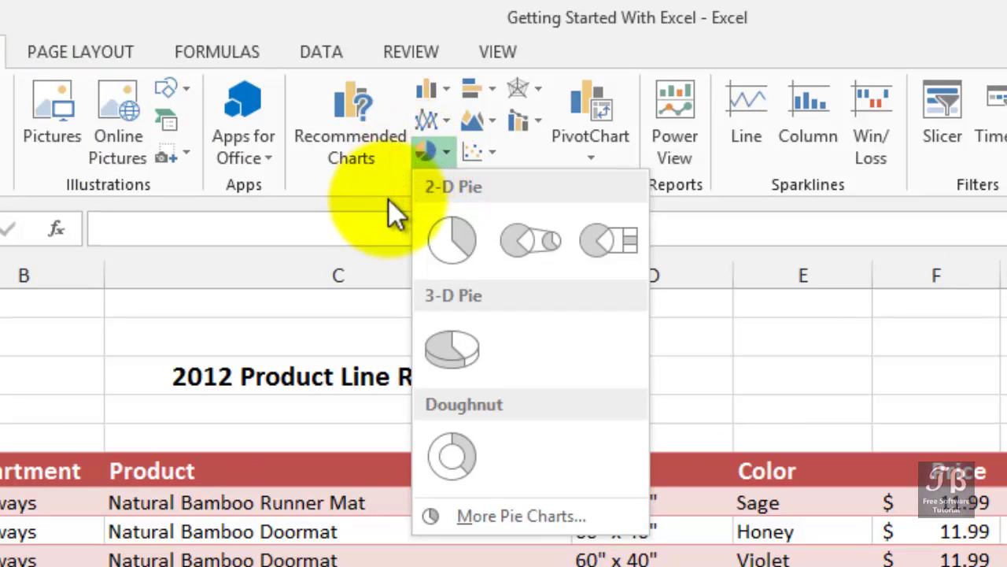
key(Escape)
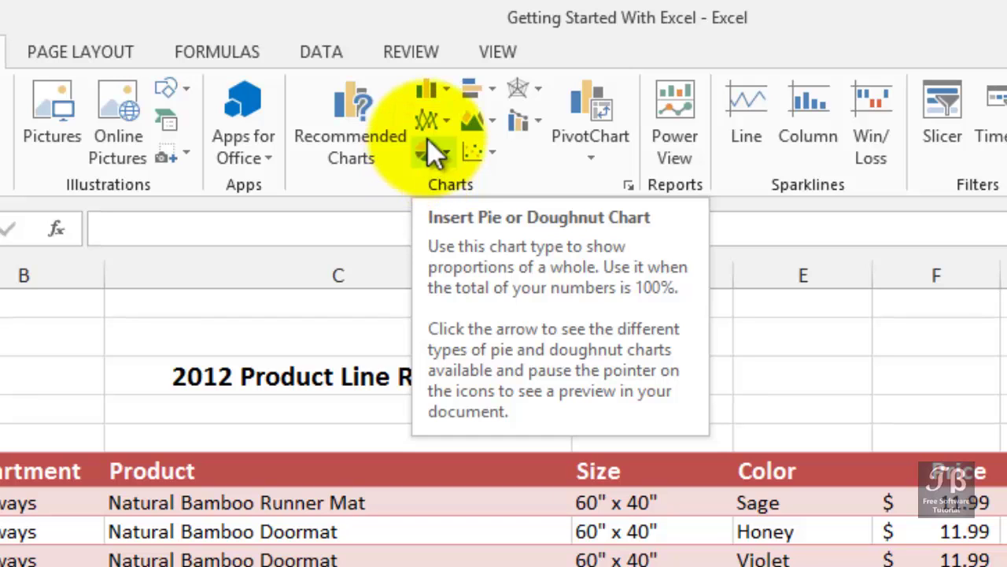
click(313, 49)
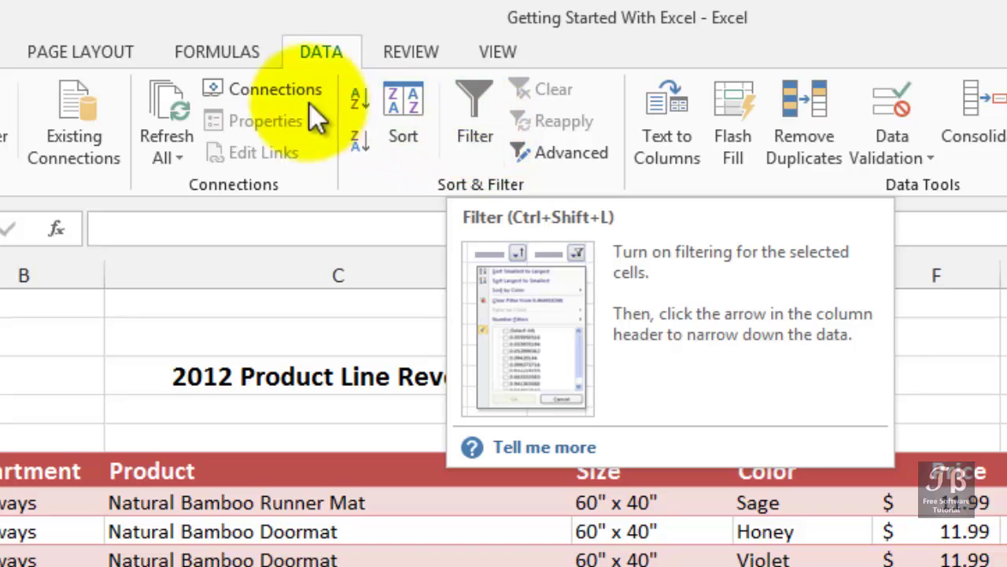
click(339, 54)
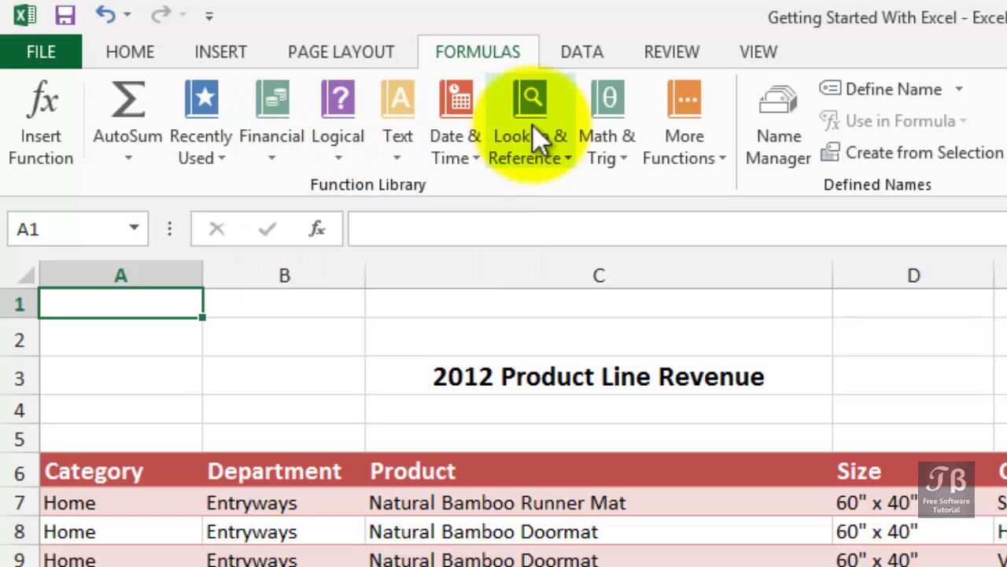
click(393, 56)
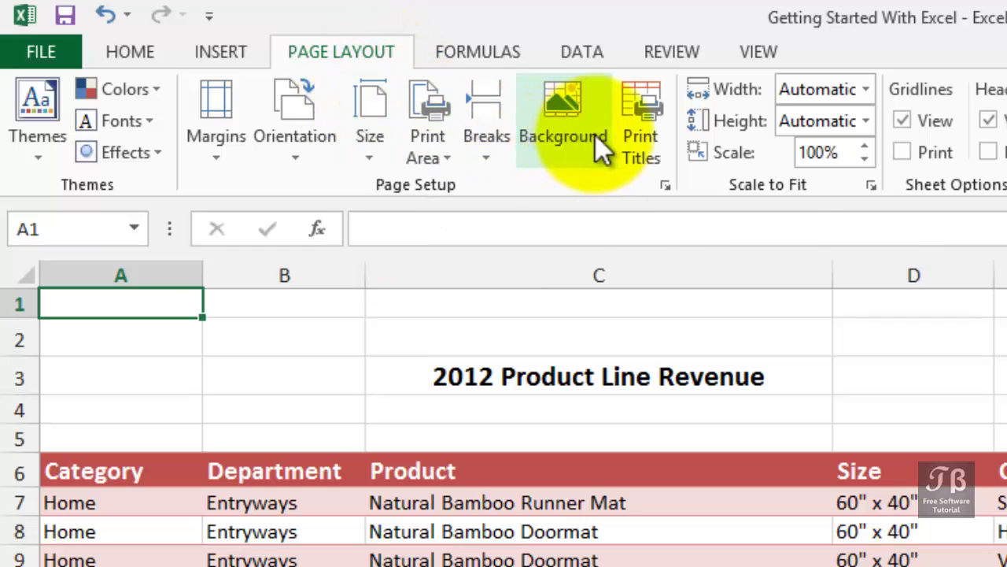
click(671, 51)
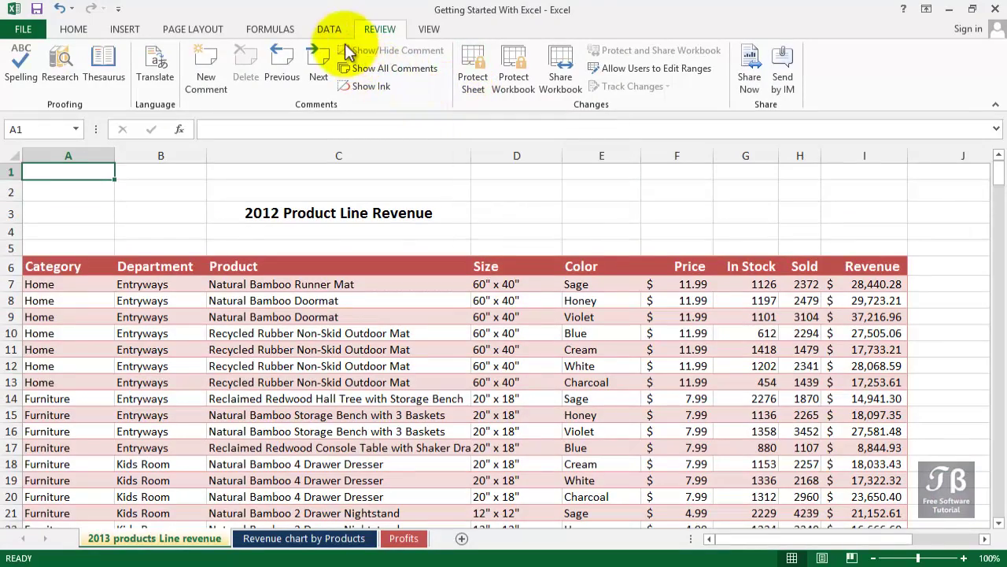
click(328, 29)
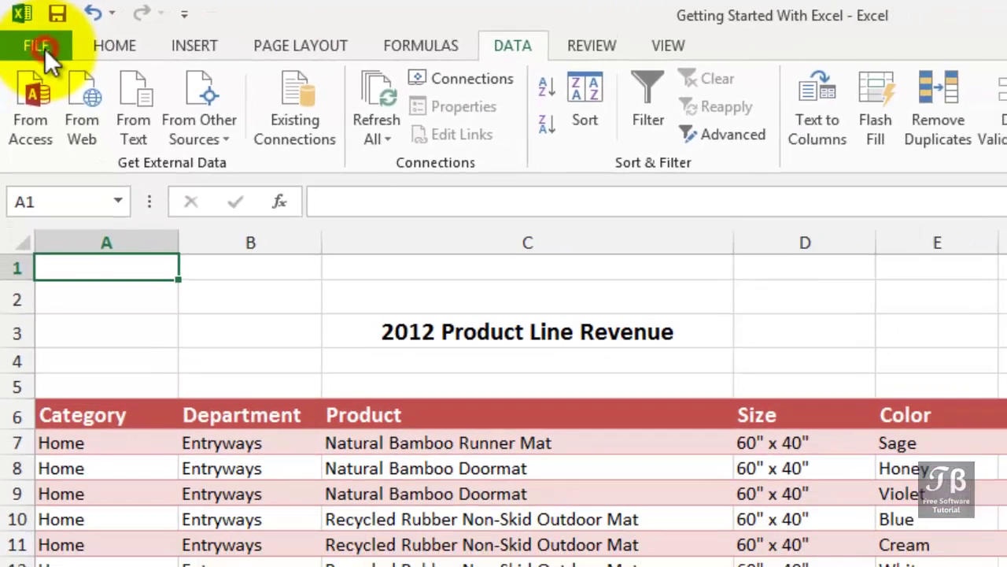
Step: View the workbook's Backstage Info page, then leave it with Esc
click(47, 55)
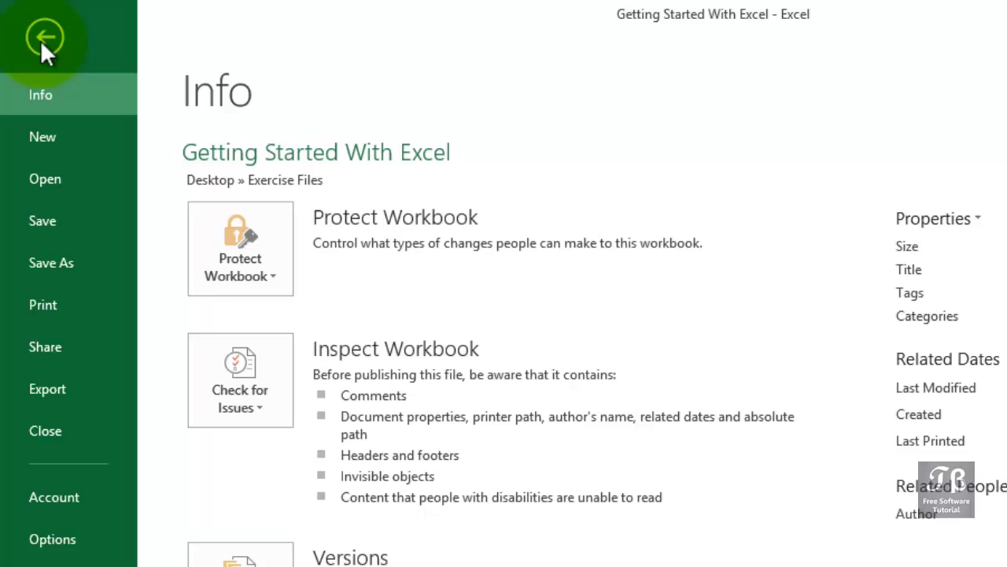
key(Escape)
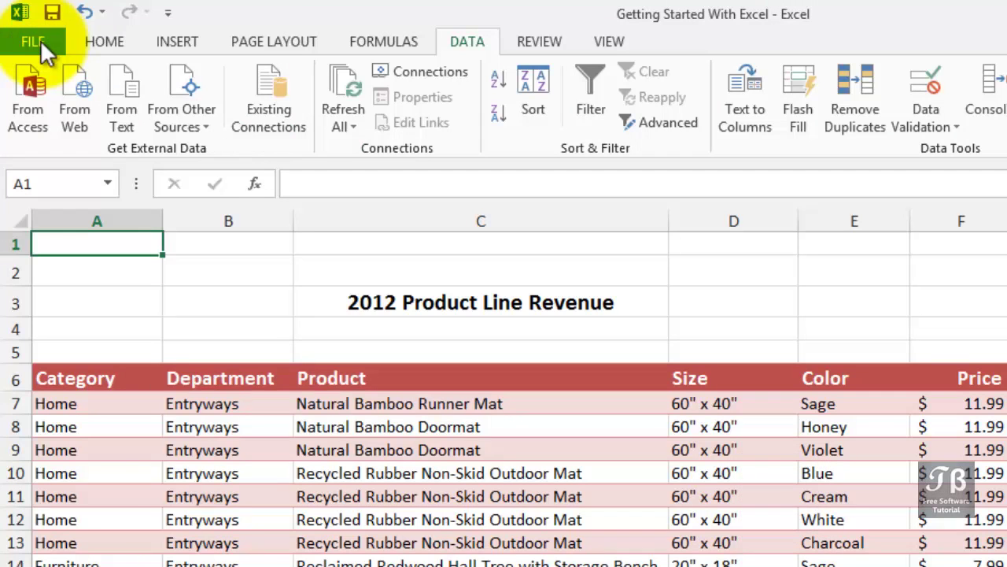
Step: Switch to the HOME tab to show its formatting commands
click(110, 44)
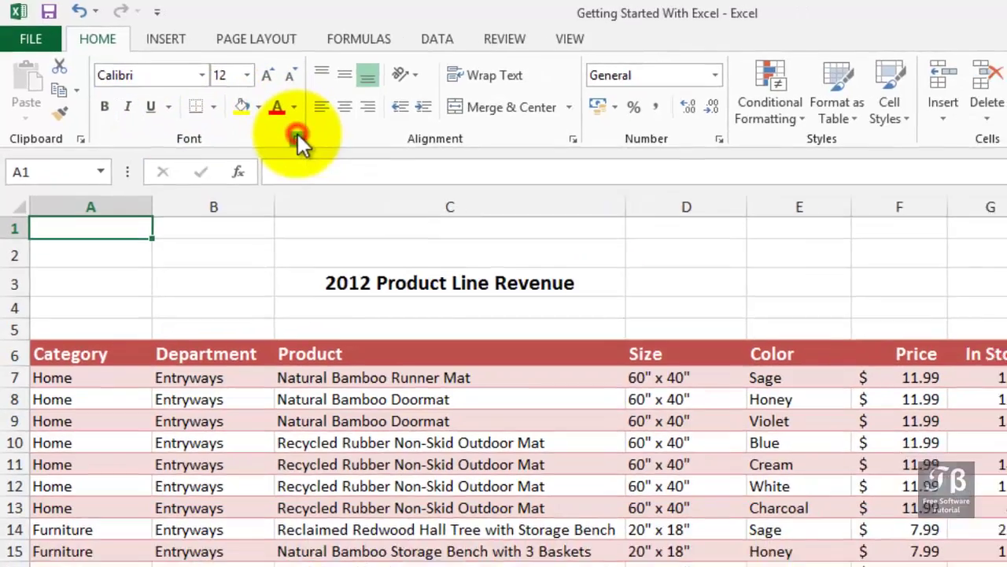
Step: Open Format Cells on the Font tab, move the dialog, and scroll the Font list
click(318, 147)
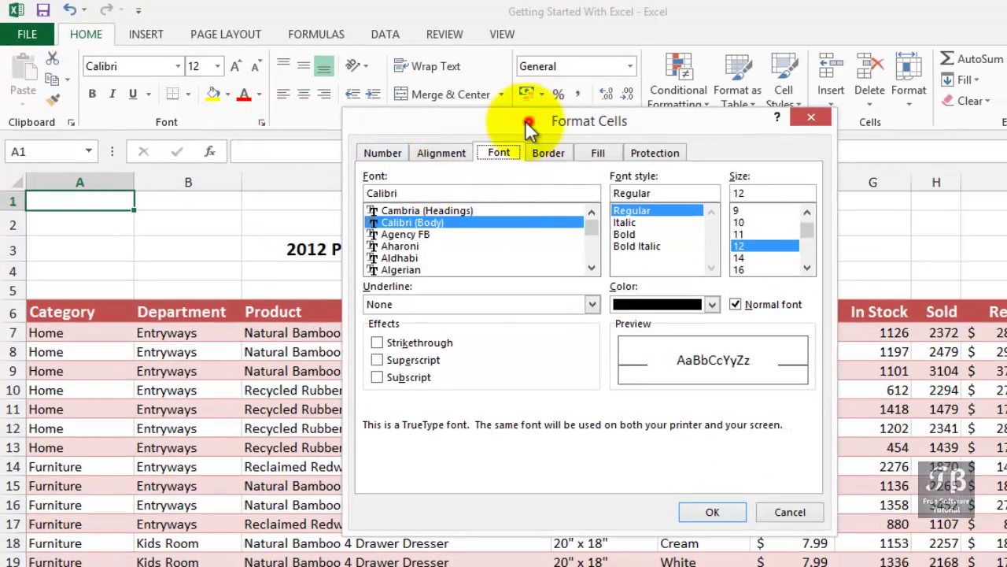
drag(525, 125, 462, 144)
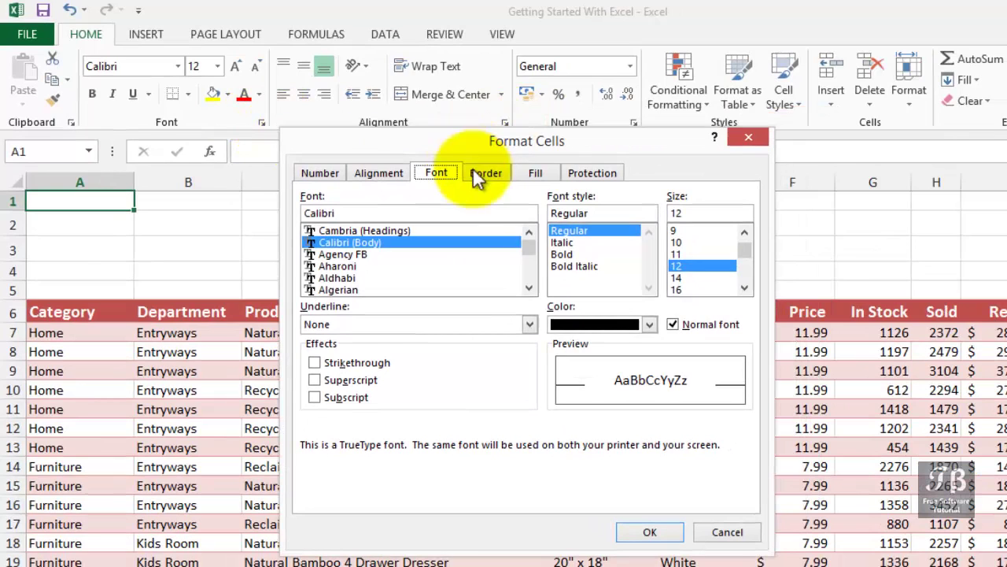
click(530, 287)
click(530, 287)
click(529, 286)
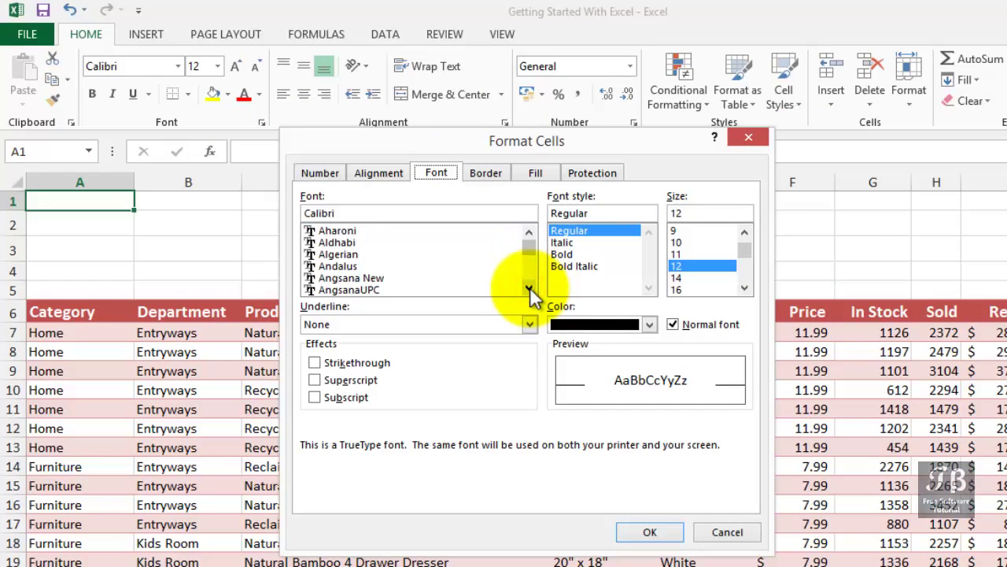
click(530, 287)
click(530, 286)
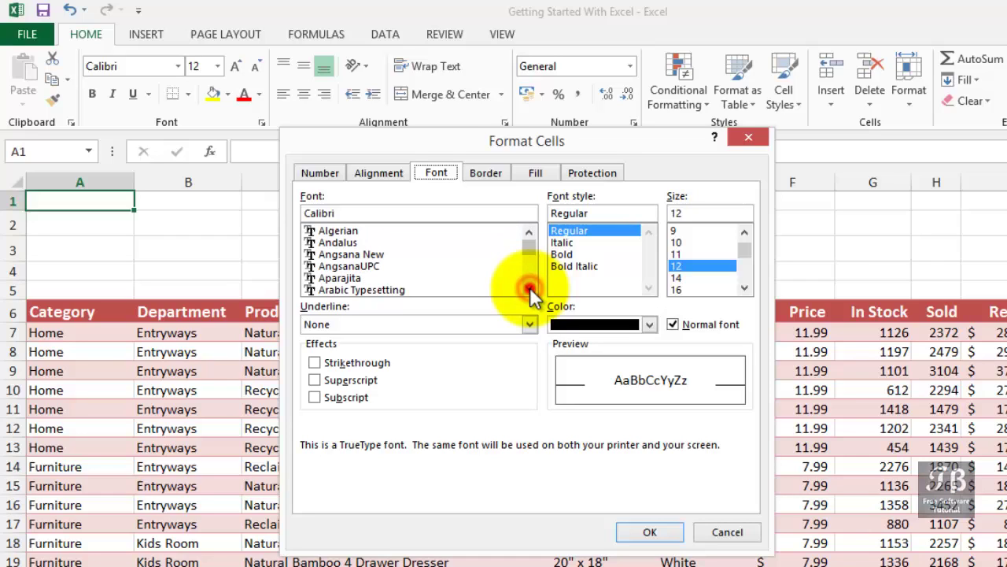
click(530, 288)
click(530, 288)
click(529, 287)
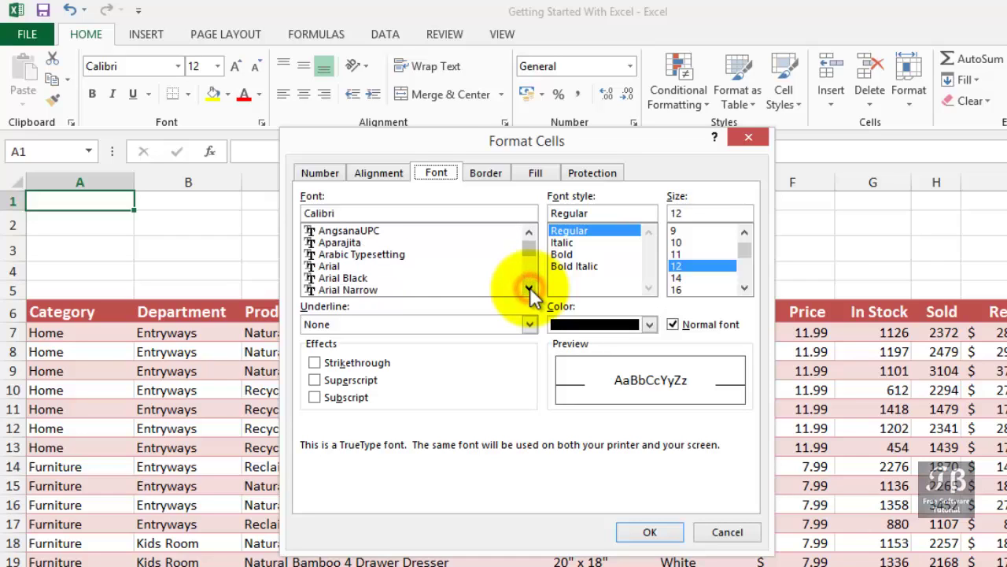
click(530, 287)
click(529, 287)
click(530, 287)
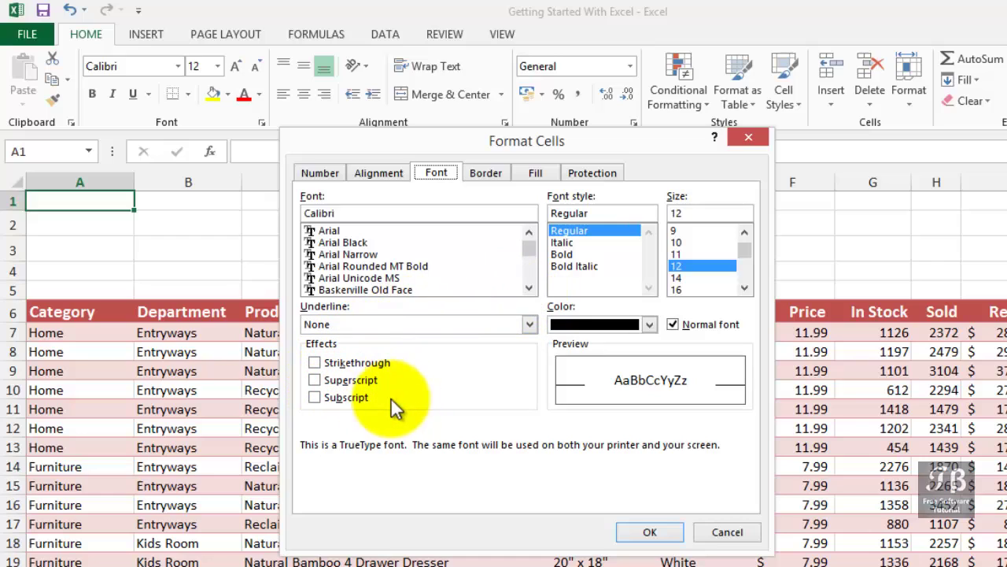
Step: Check the Underline options, keep None, and cancel the dialog without changes
click(529, 324)
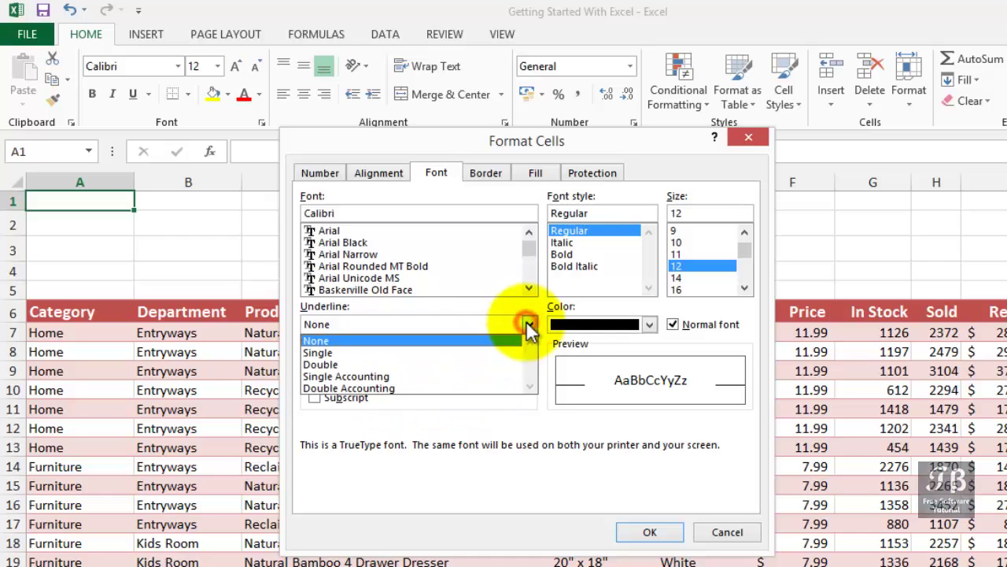
click(527, 323)
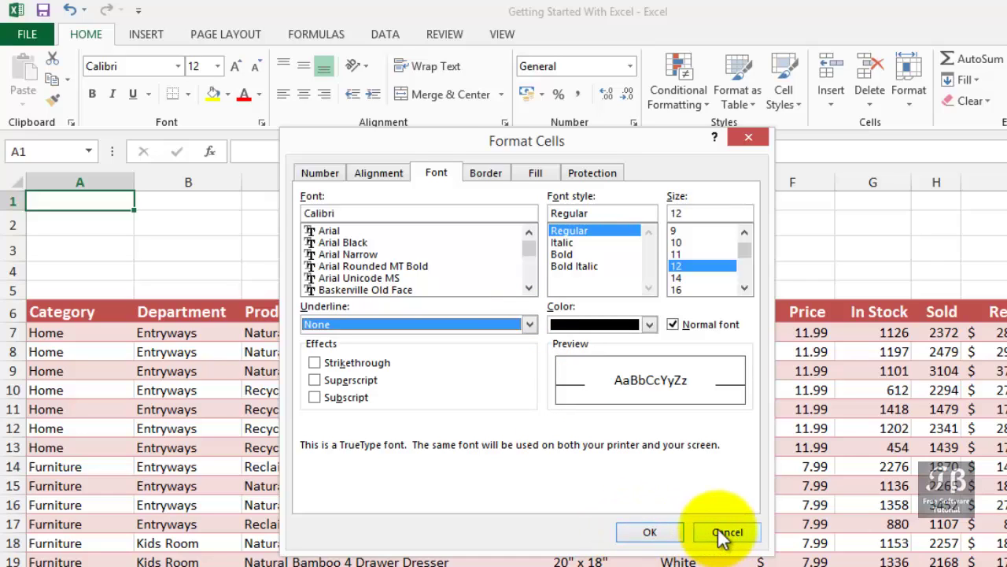
click(744, 134)
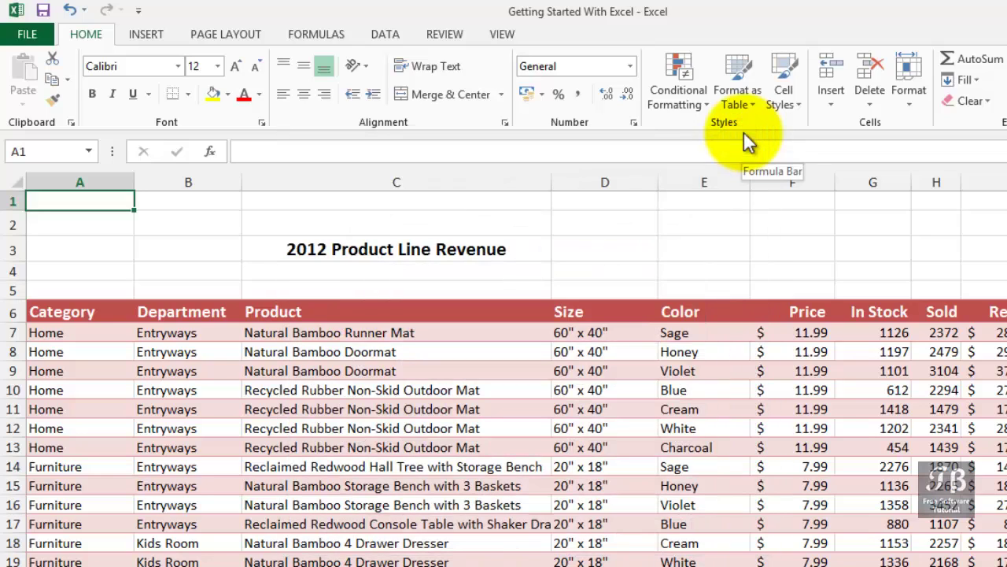